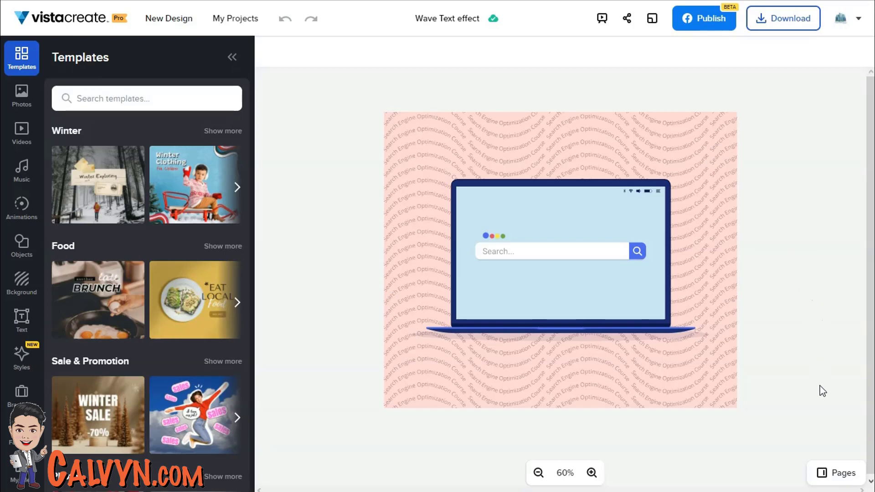
# Step: Add a second page to the design and fill its background with the olive colour #B7B84F
pyautogui.click(836, 473)
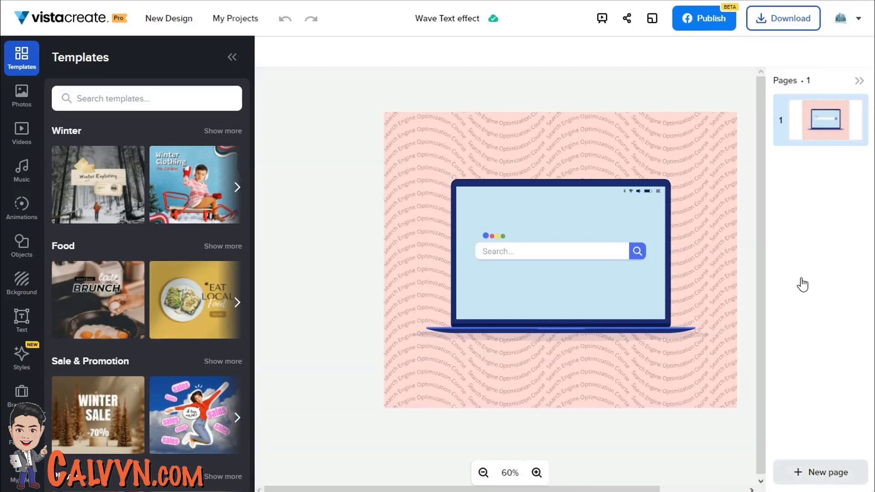
pyautogui.click(823, 473)
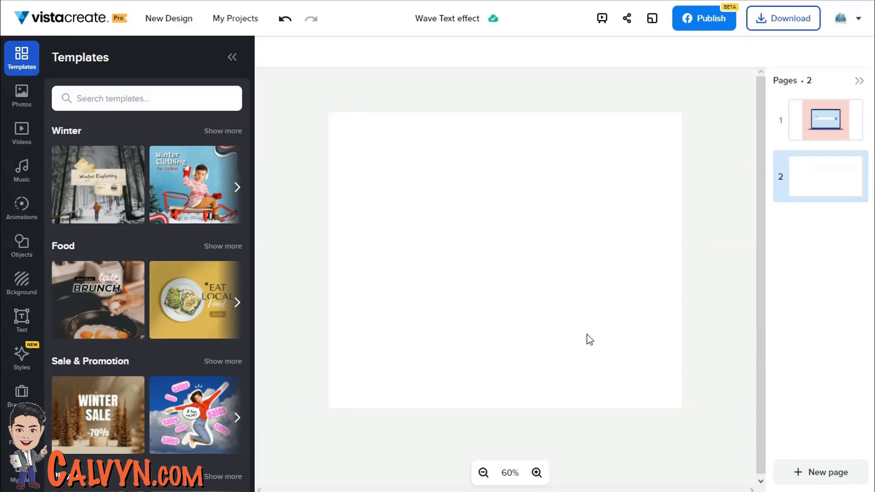
pyautogui.click(22, 284)
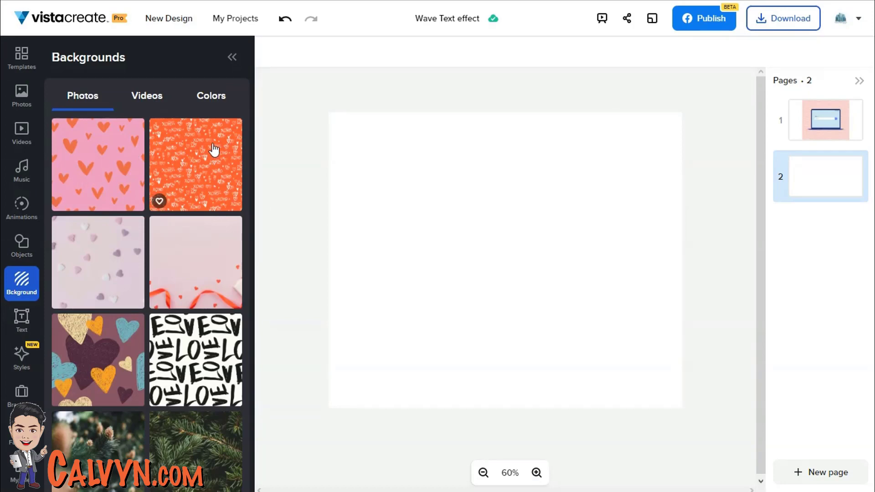
pyautogui.click(215, 95)
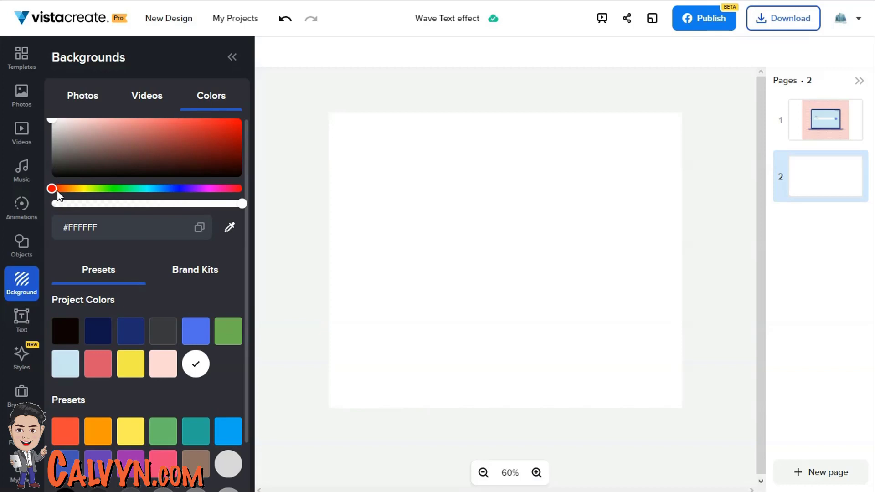
pyautogui.moveTo(56, 193); pyautogui.dragTo(85, 194)
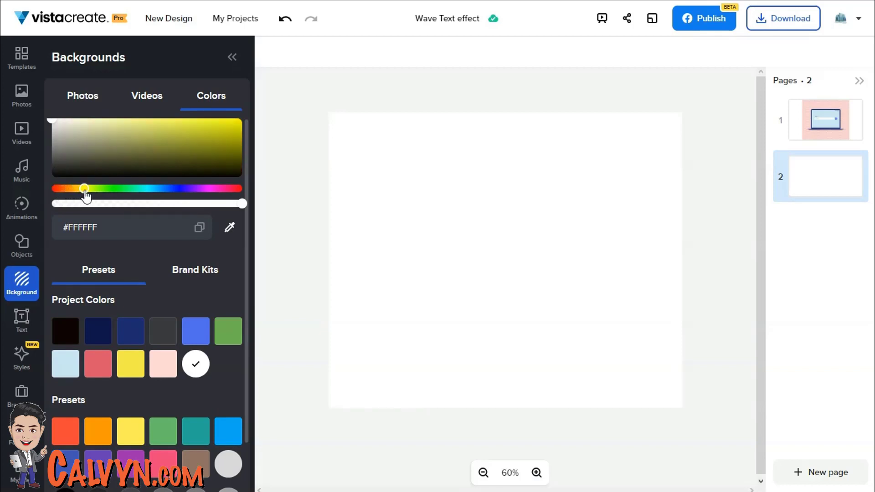
pyautogui.click(82, 124)
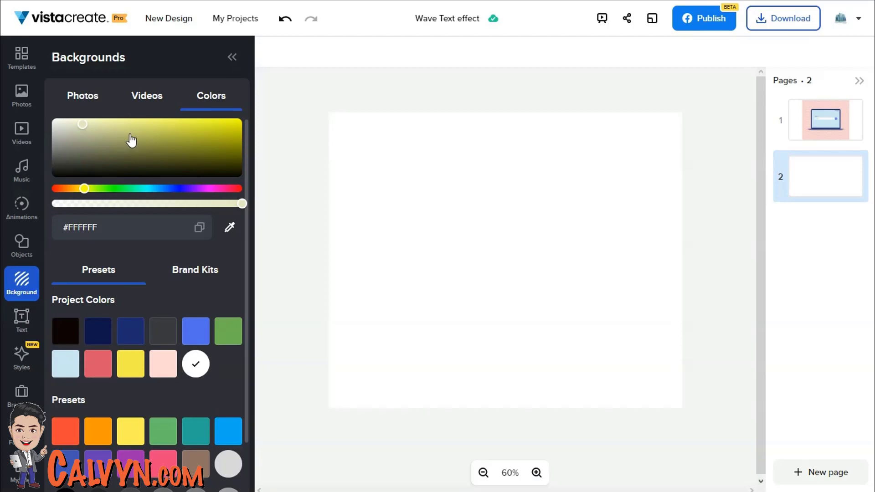
pyautogui.click(112, 132)
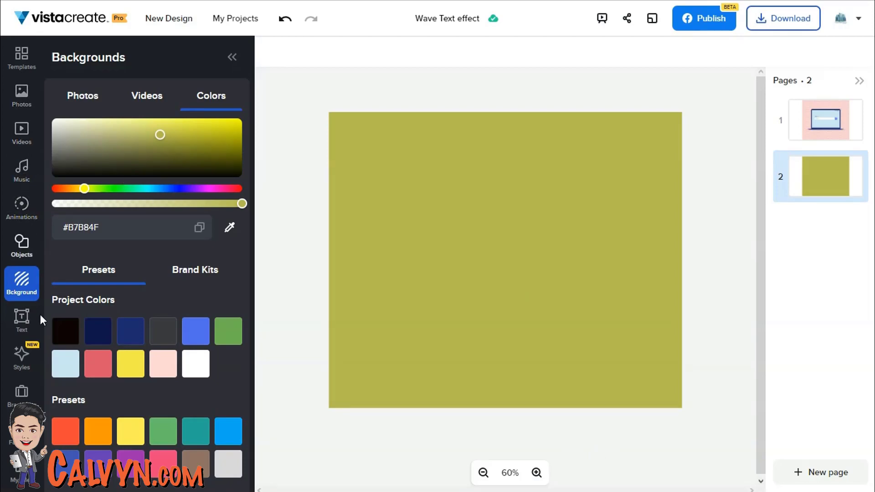
# Step: Add the text "Social Media Marketing Course", move it towards the page's upper left and widen its text box
pyautogui.click(26, 307)
pyautogui.click(104, 143)
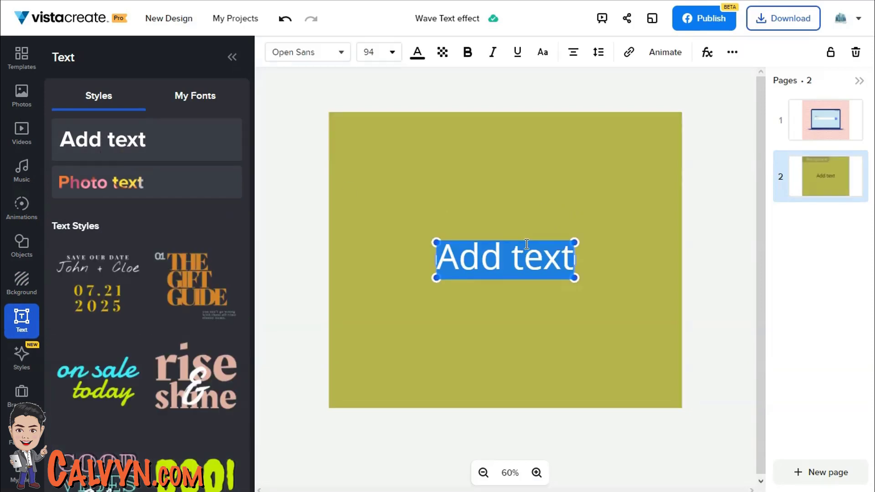
pyautogui.write('Social ')
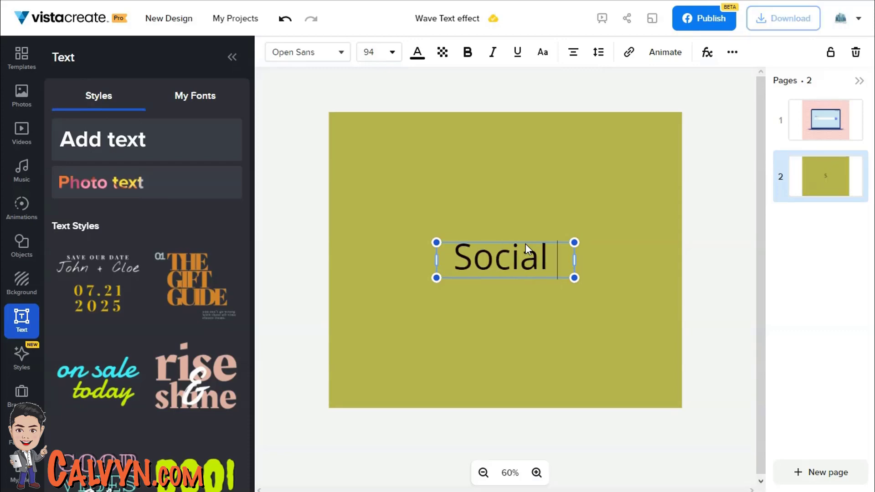
pyautogui.write('Media Ma')
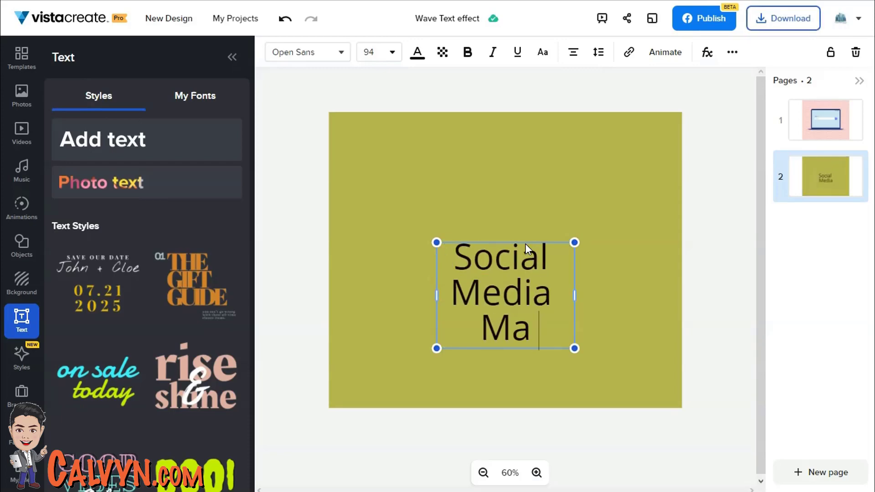
pyautogui.write('rketing Course')
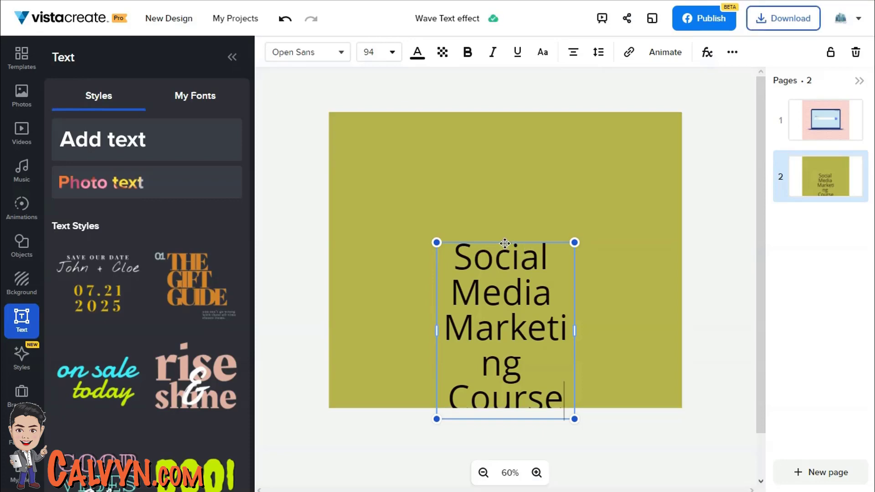
pyautogui.moveTo(504, 243); pyautogui.dragTo(434, 162)
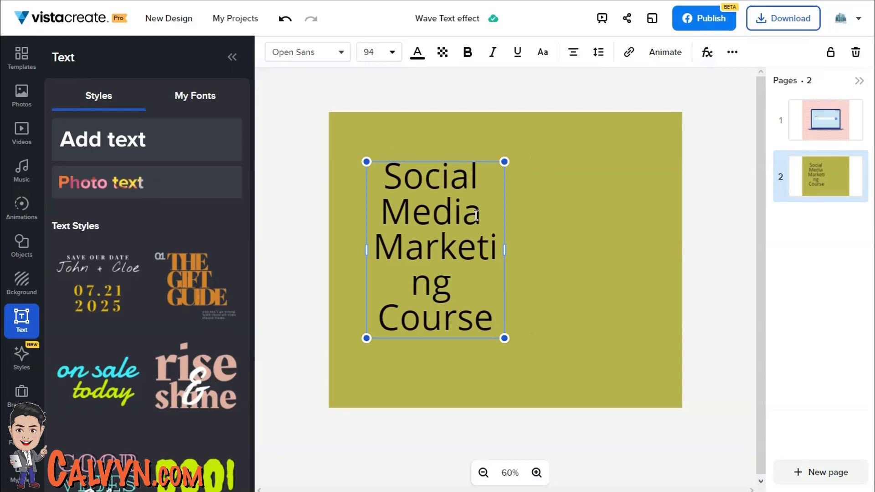
pyautogui.moveTo(509, 246); pyautogui.dragTo(658, 235)
# Step: Set the text's font size to 30 and scale its text box down until the size is 22
pyautogui.moveTo(573, 249); pyautogui.dragTo(367, 153)
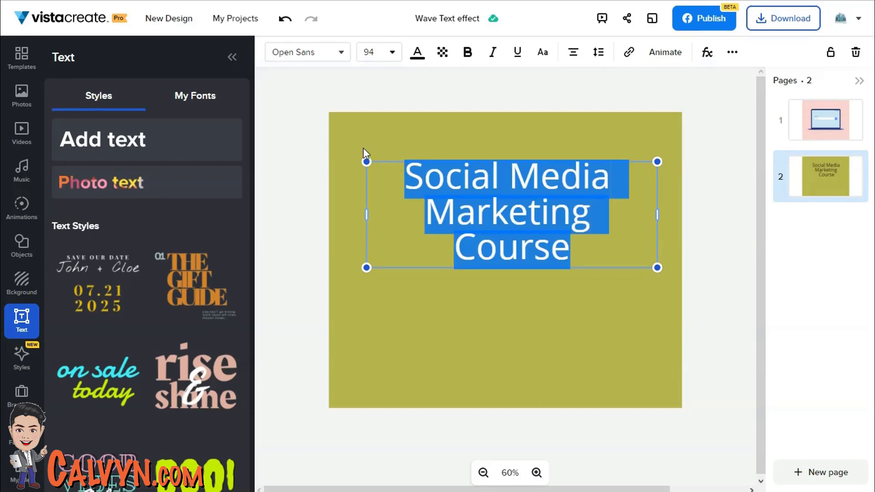
pyautogui.click(363, 52)
pyautogui.write('3')
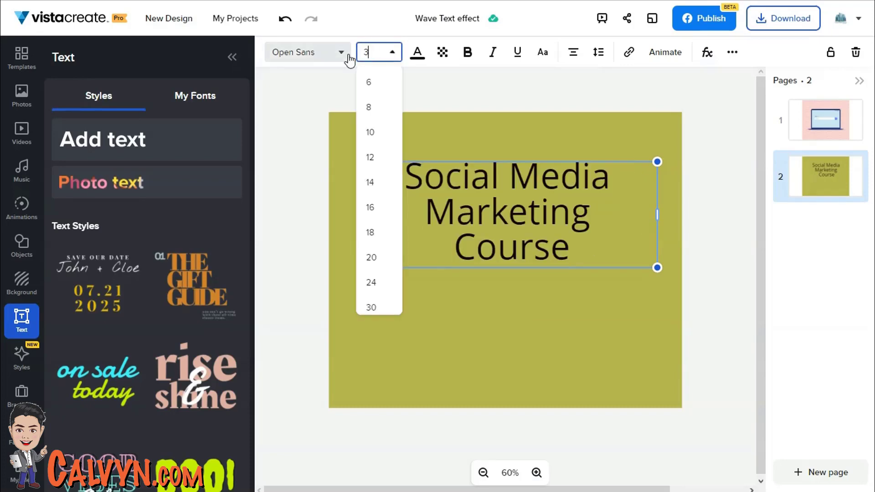
pyautogui.write('0')
pyautogui.press('Return')
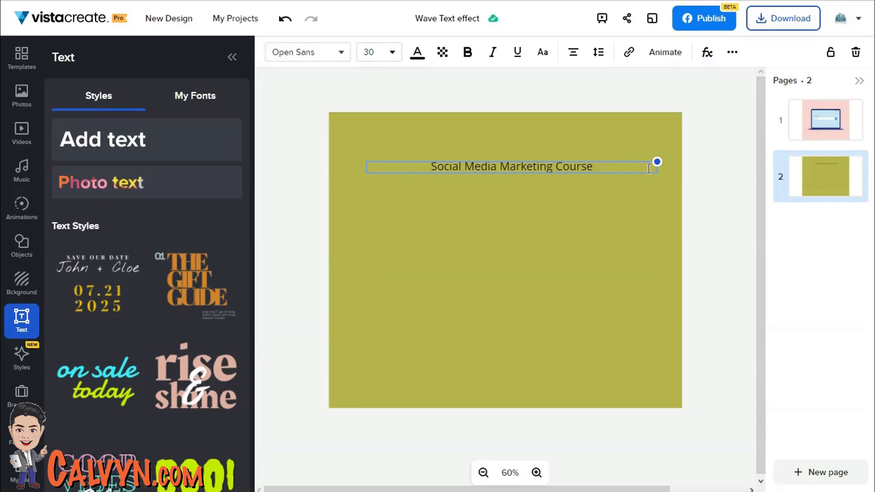
pyautogui.moveTo(657, 162); pyautogui.dragTo(588, 165)
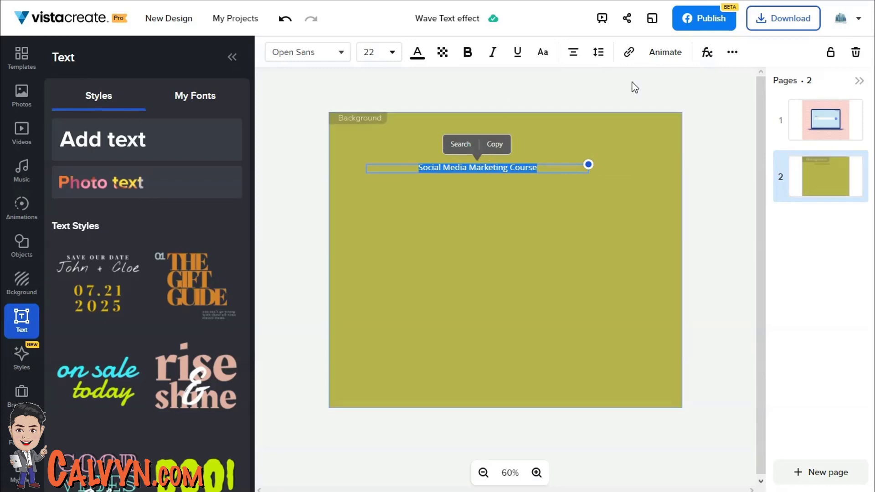
pyautogui.click(693, 106)
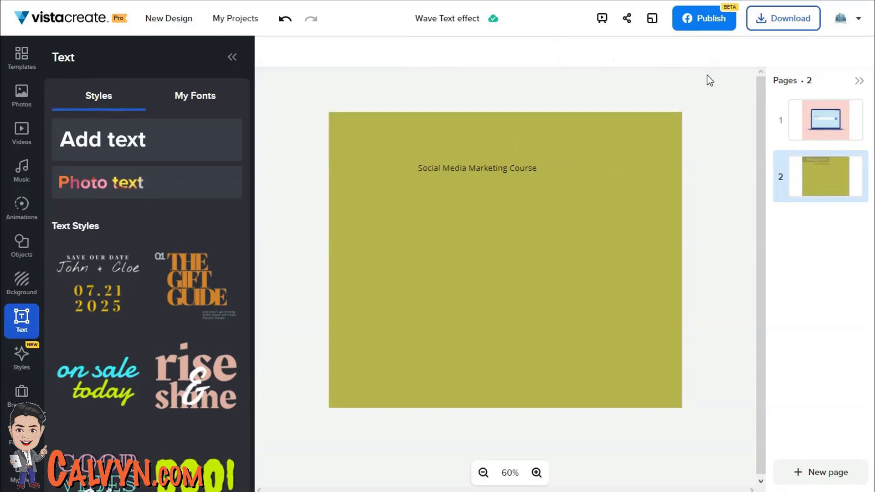
# Step: Apply the Curved effect to the text, try the angle at both extremes and set it to -100
pyautogui.click(467, 167)
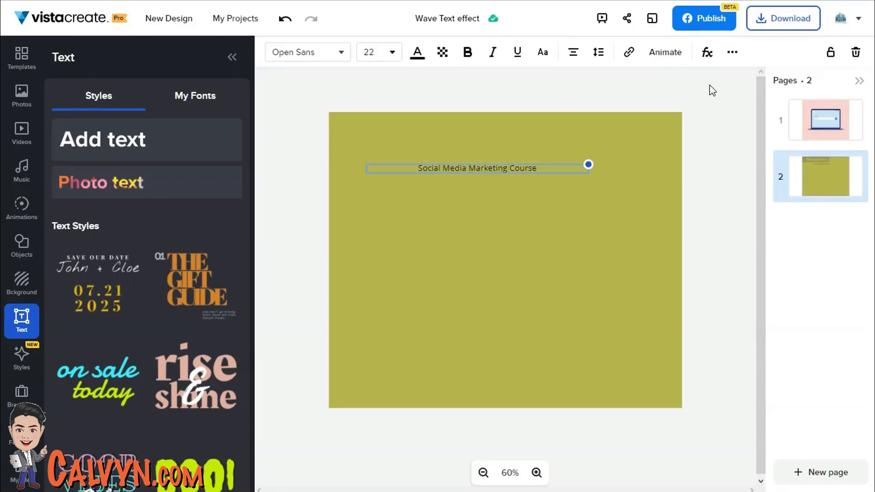
pyautogui.click(708, 53)
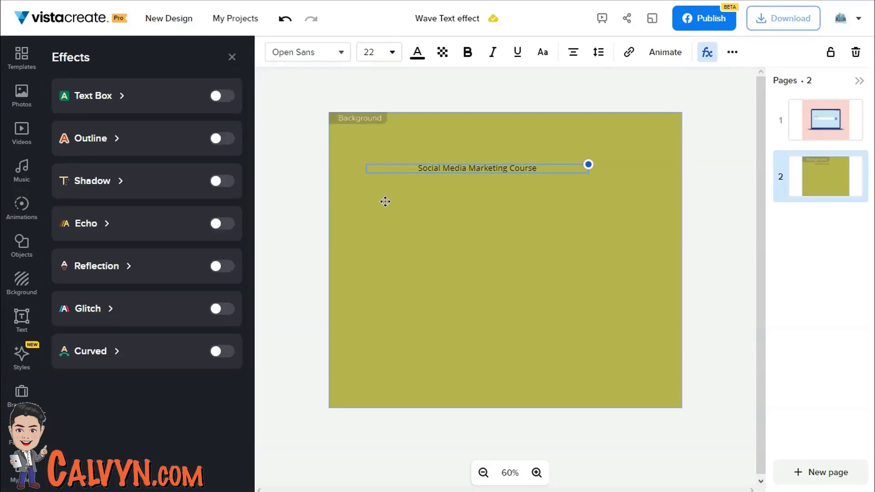
pyautogui.click(222, 354)
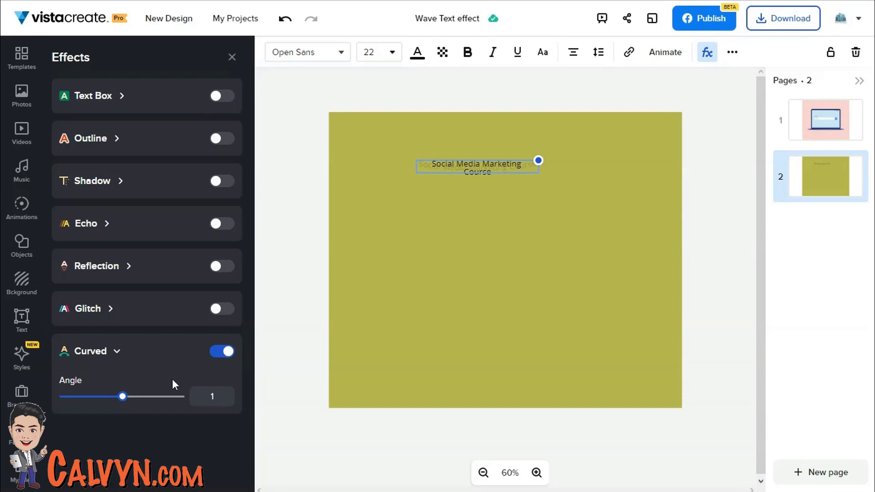
pyautogui.moveTo(123, 398); pyautogui.dragTo(59, 397)
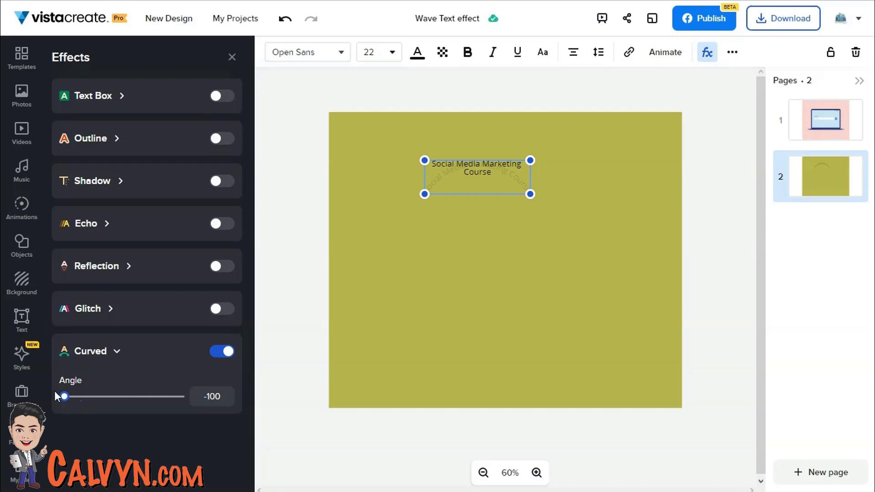
pyautogui.moveTo(64, 397); pyautogui.dragTo(202, 401)
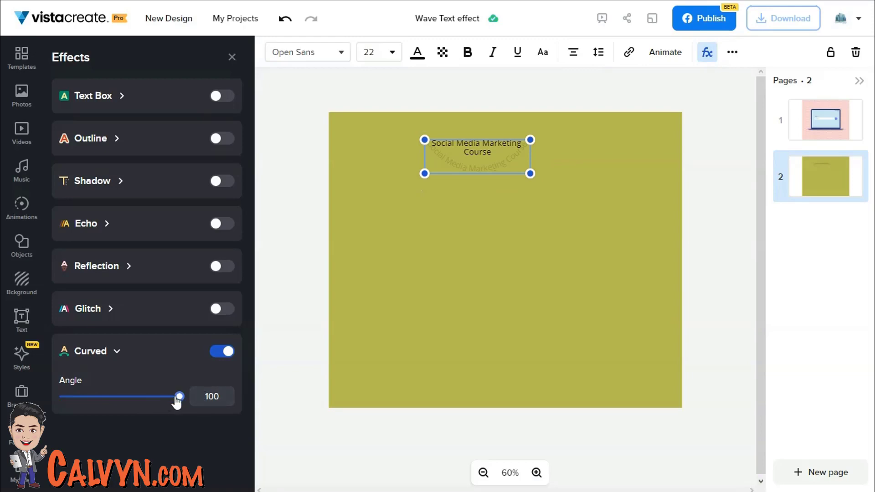
pyautogui.moveTo(178, 401); pyautogui.dragTo(49, 397)
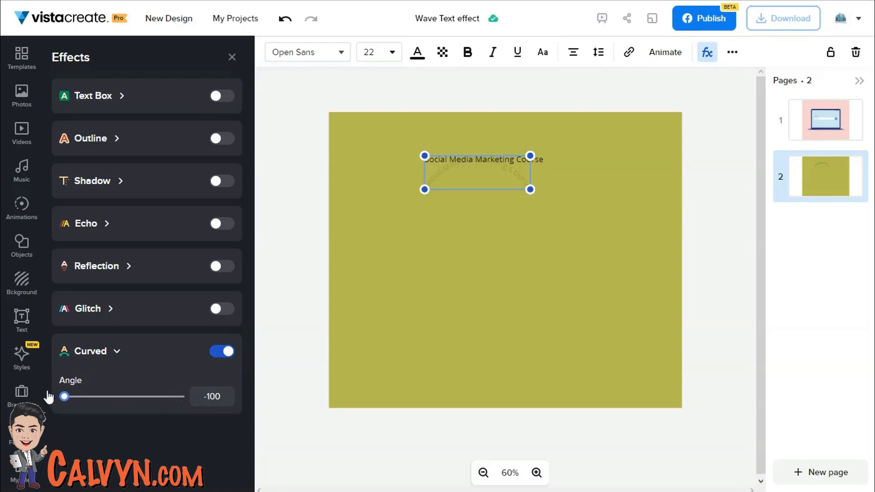
pyautogui.click(393, 326)
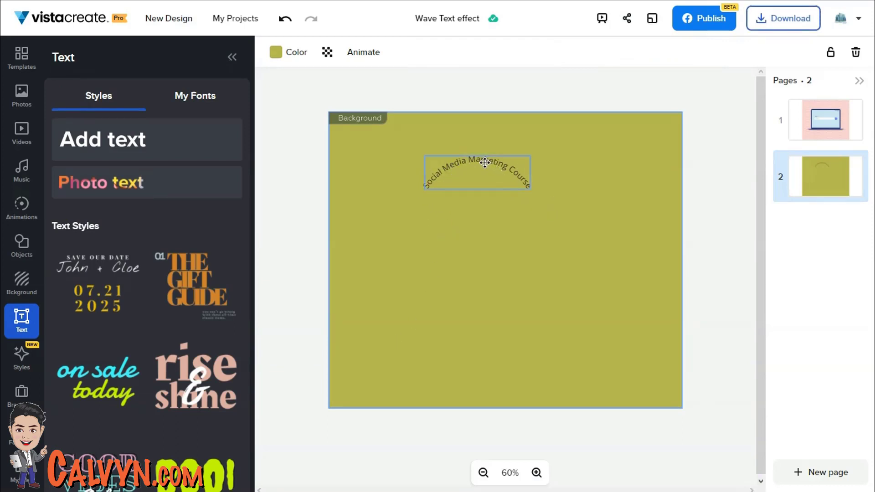
# Step: Move the curved text near the page's left edge, duplicate it and place the copy below and right of the original
pyautogui.moveTo(485, 162); pyautogui.dragTo(396, 164)
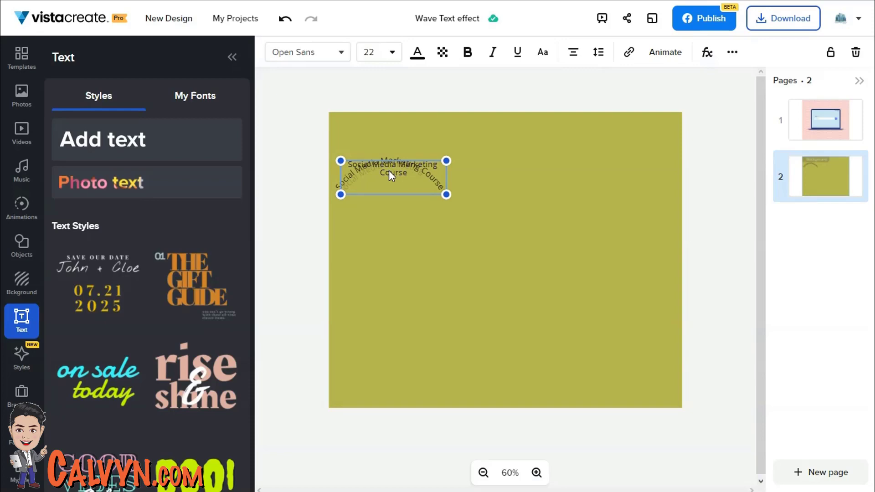
pyautogui.moveTo(389, 171); pyautogui.dragTo(488, 213)
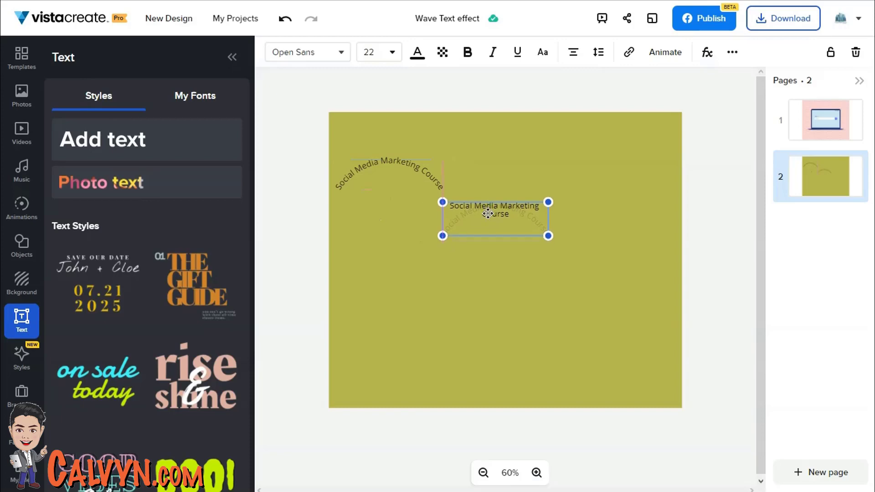
pyautogui.click(575, 144)
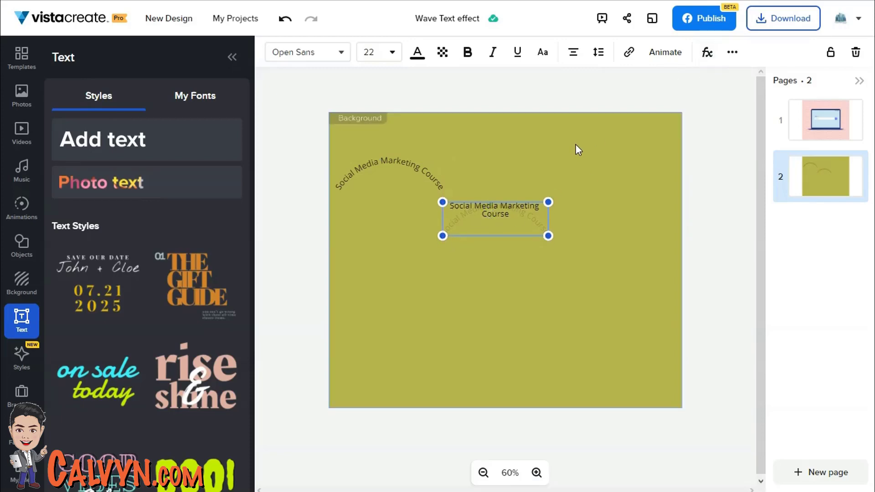
# Step: Set the copied text's curve angle to 100 and align it with the end of the first arc to continue the wave
pyautogui.click(505, 208)
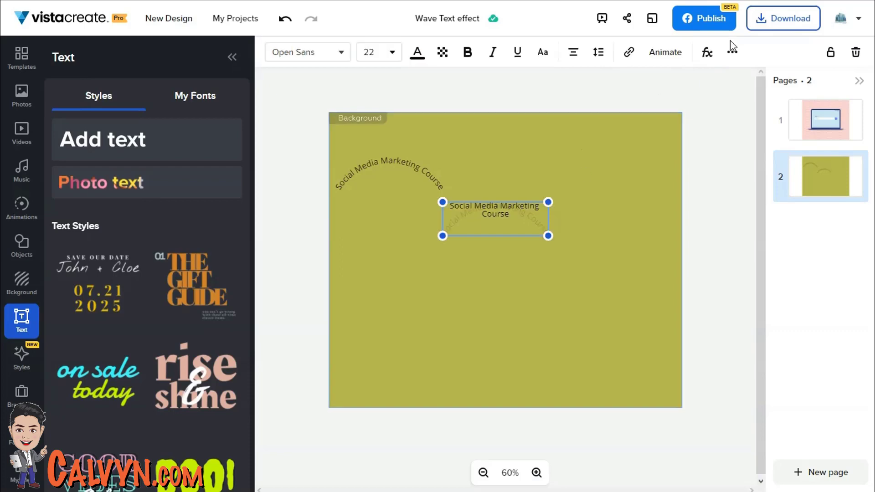
pyautogui.click(707, 52)
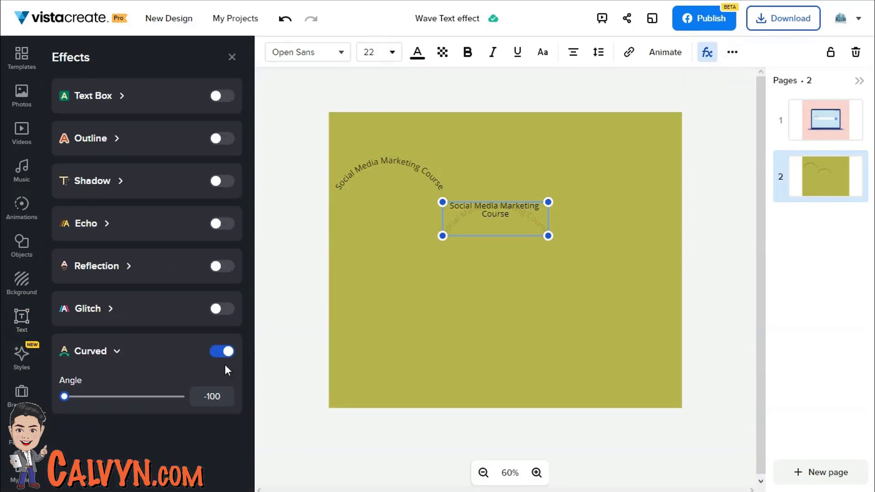
pyautogui.click(67, 396)
pyautogui.moveTo(85, 399); pyautogui.dragTo(182, 398)
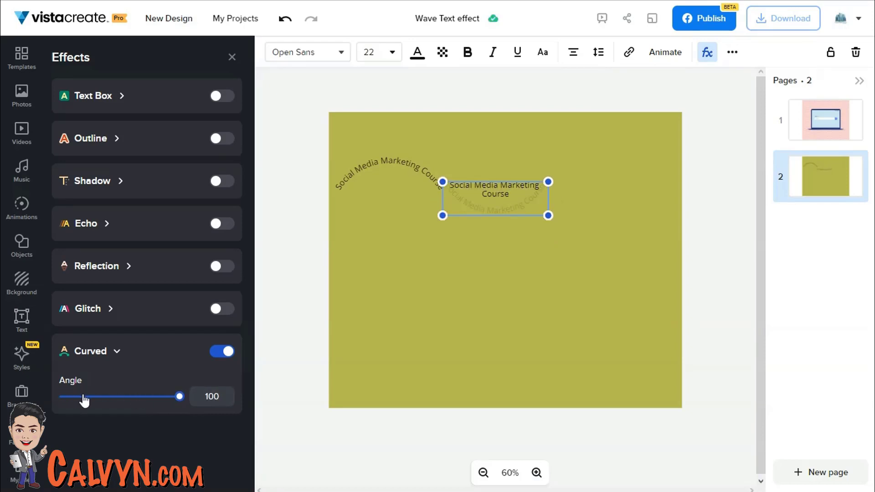
pyautogui.click(527, 355)
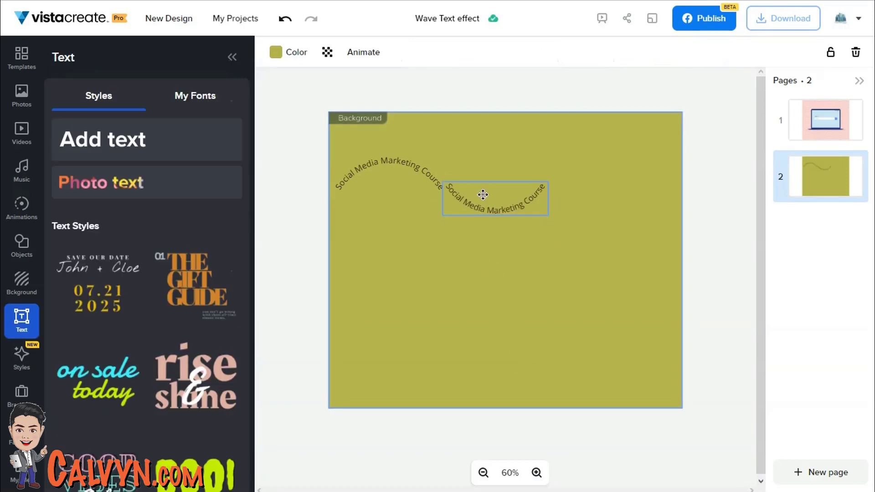
pyautogui.moveTo(484, 202); pyautogui.dragTo(483, 208)
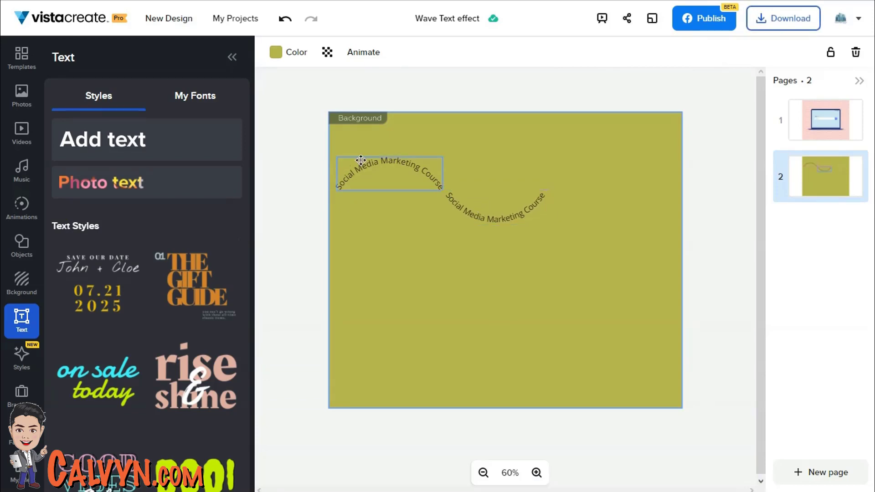
# Step: Duplicate the first arched text and place the copy at the right end of the downward-curving text
pyautogui.doubleClick(416, 170)
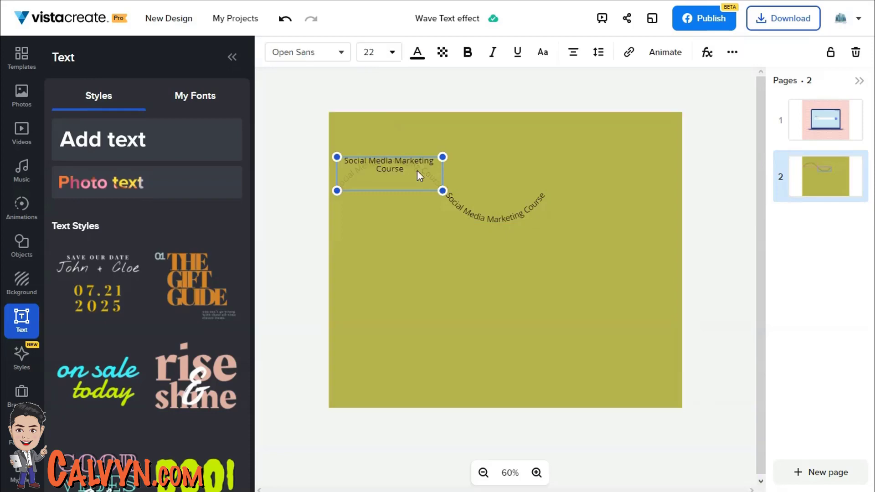
pyautogui.click(457, 168)
pyautogui.doubleClick(401, 168)
pyautogui.moveTo(396, 168); pyautogui.dragTo(597, 168)
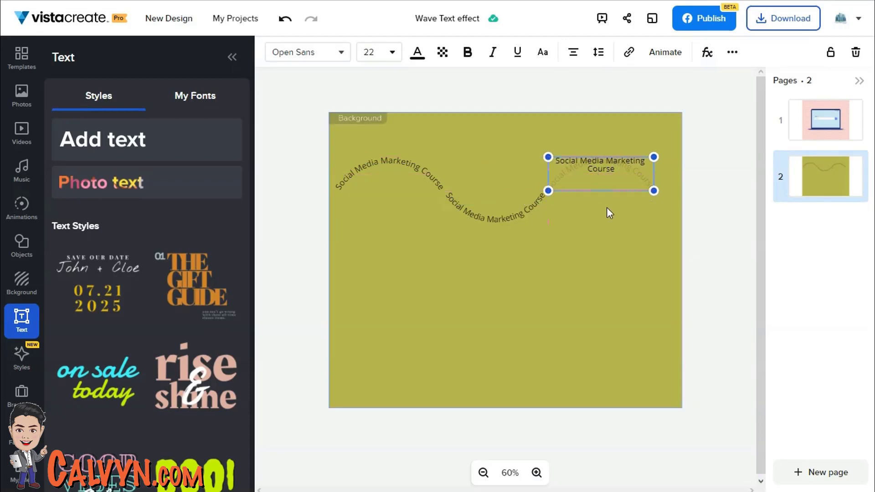
# Step: Duplicate the downward-curving text and place the copy at the end of the second arch, running past the page's right edge
pyautogui.click(534, 225)
pyautogui.click(482, 214)
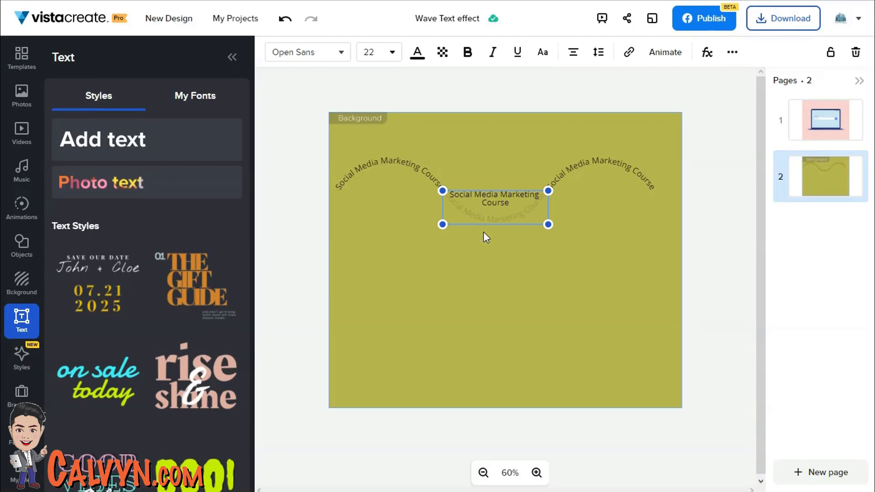
pyautogui.moveTo(481, 215); pyautogui.dragTo(681, 206)
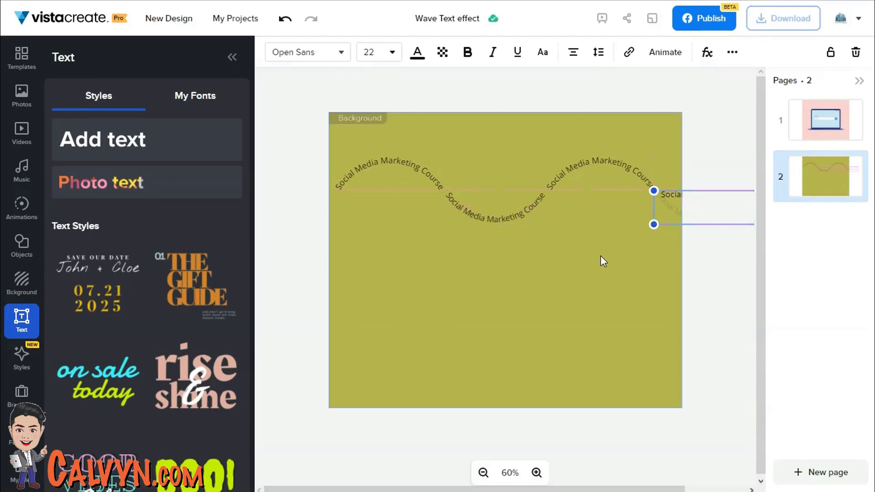
pyautogui.click(512, 267)
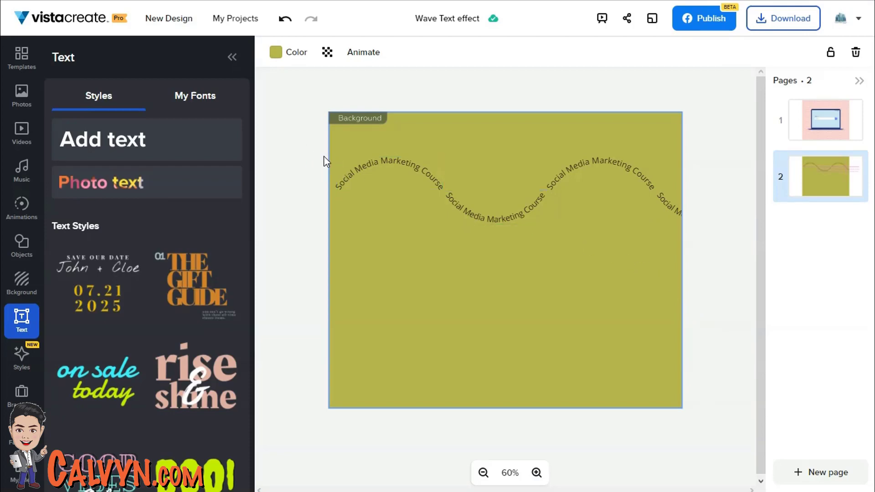
# Step: Group the four curved texts into one wave and stack two duplicates of it closely below the original
pyautogui.moveTo(323, 156); pyautogui.dragTo(708, 248)
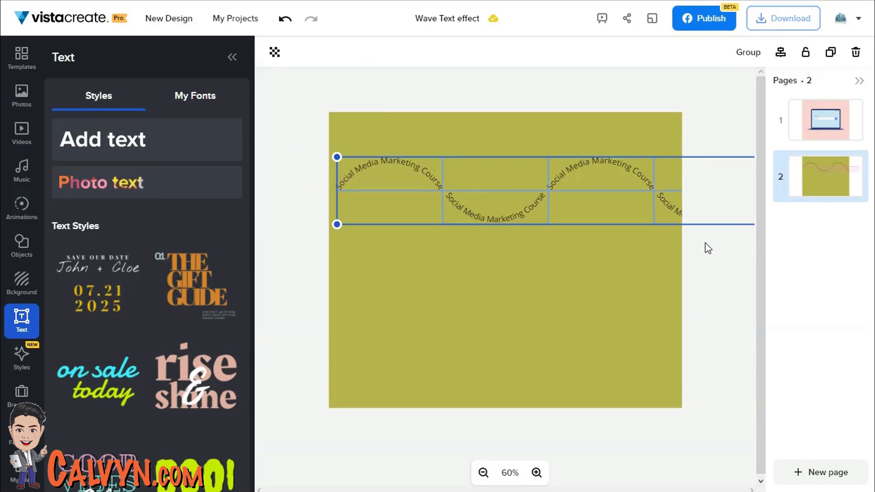
pyautogui.click(783, 56)
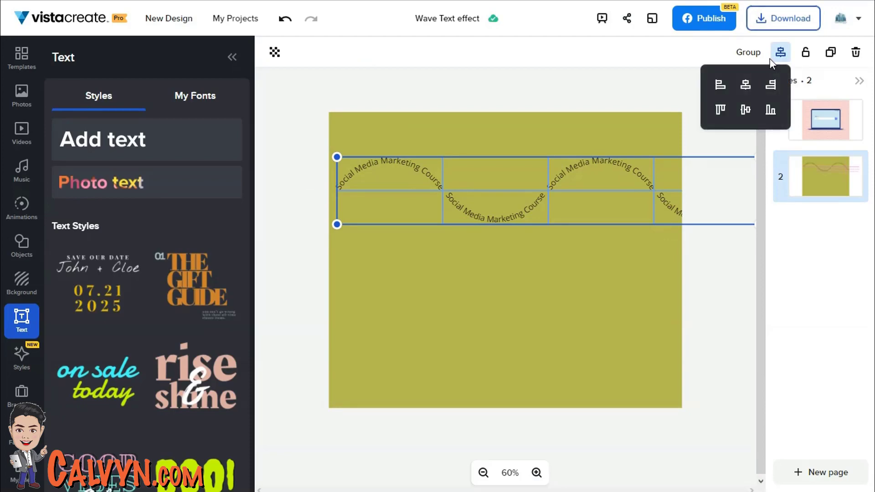
pyautogui.click(748, 52)
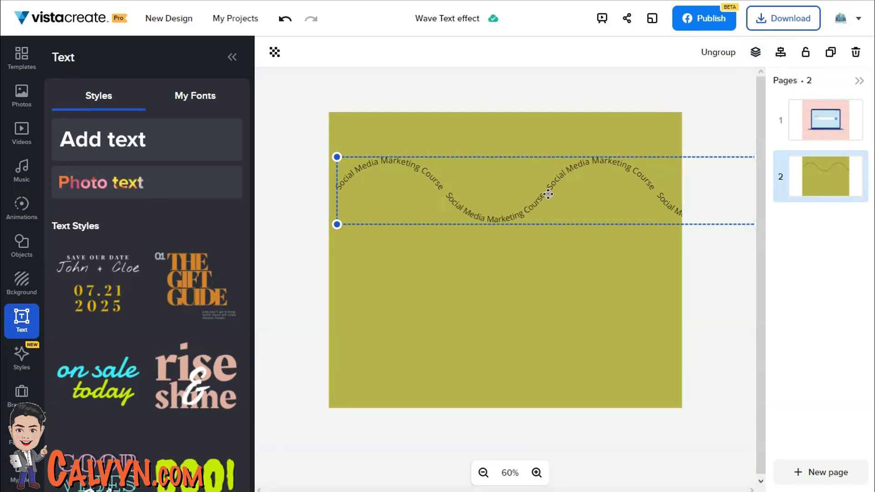
pyautogui.moveTo(548, 194); pyautogui.dragTo(541, 234)
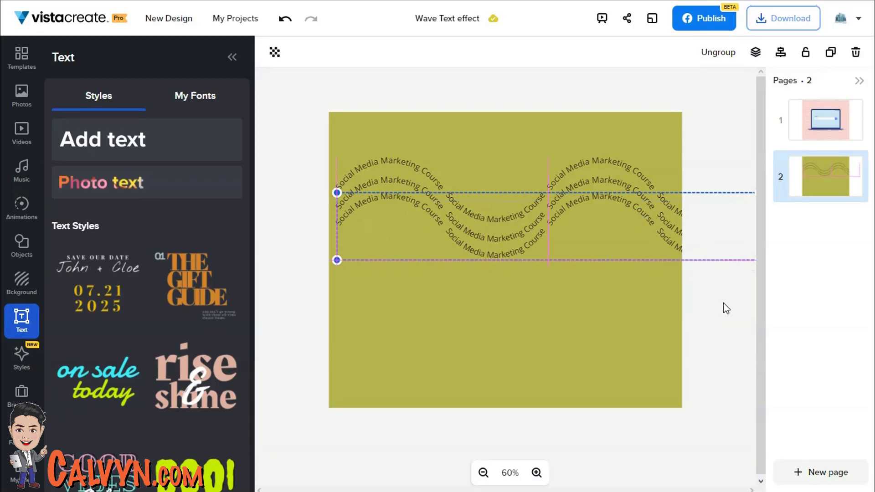
pyautogui.click(697, 295)
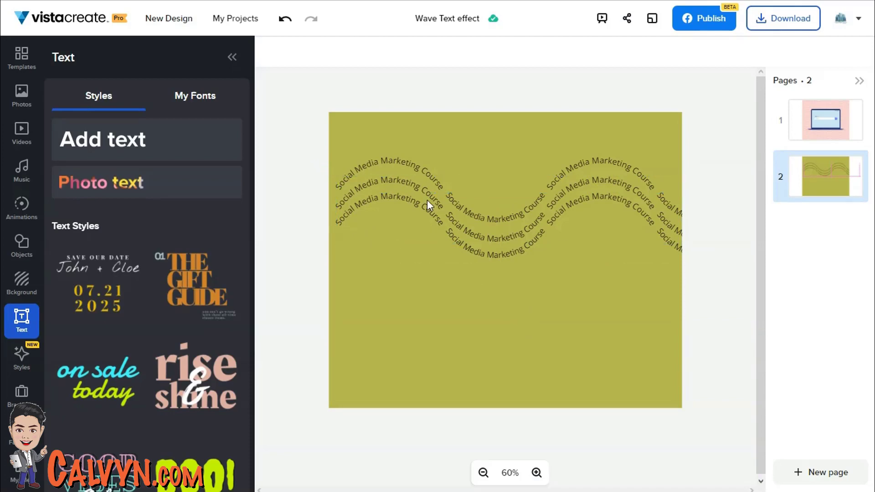
# Step: Set the transparency of all three text waves together to about 61
pyautogui.moveTo(297, 140); pyautogui.dragTo(693, 261)
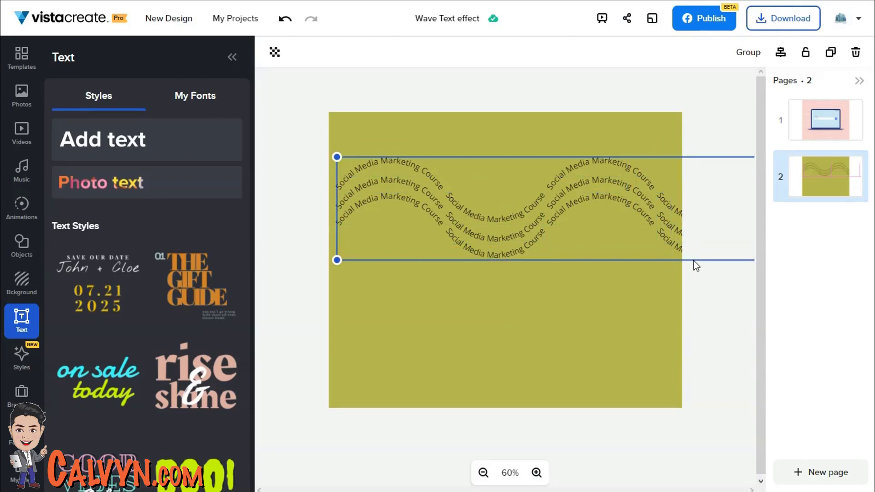
pyautogui.click(275, 53)
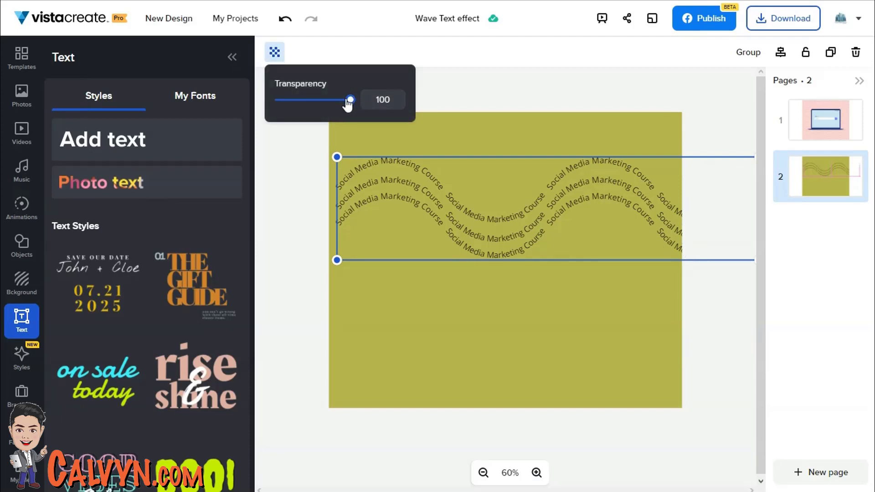
pyautogui.moveTo(350, 99); pyautogui.dragTo(323, 100)
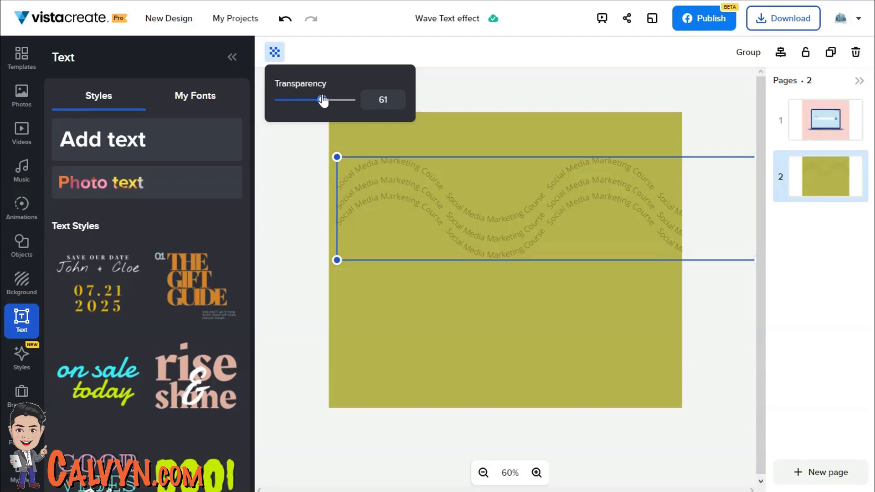
pyautogui.moveTo(323, 100); pyautogui.dragTo(322, 100)
pyautogui.click(483, 89)
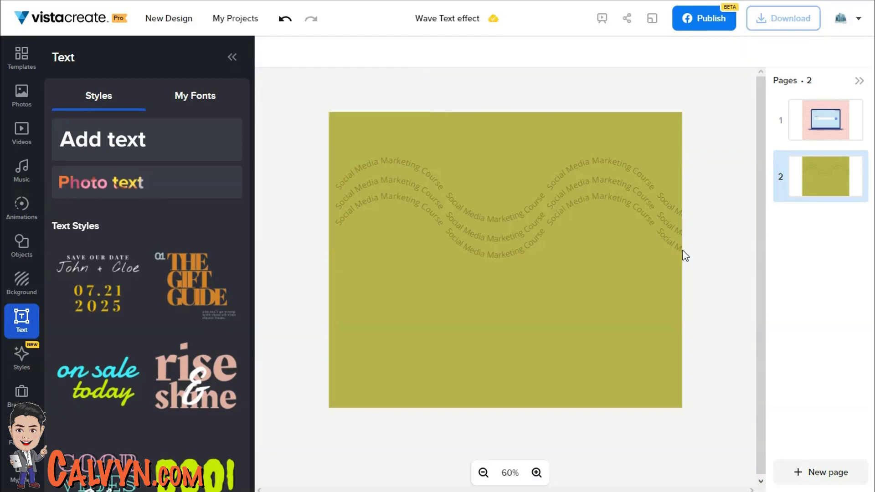